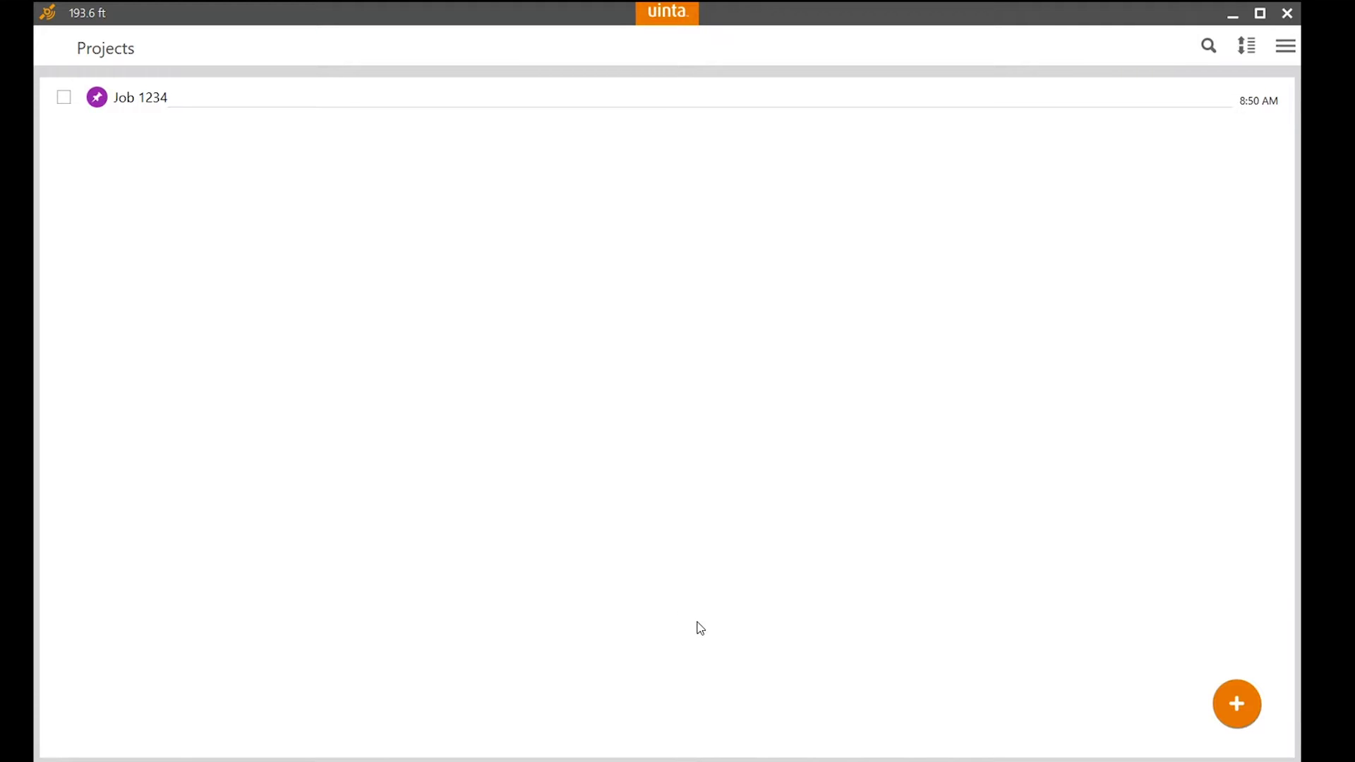
Open the Job 1234 map and expand the Online and Offline Reference Maps layer lists
left_click(597, 99)
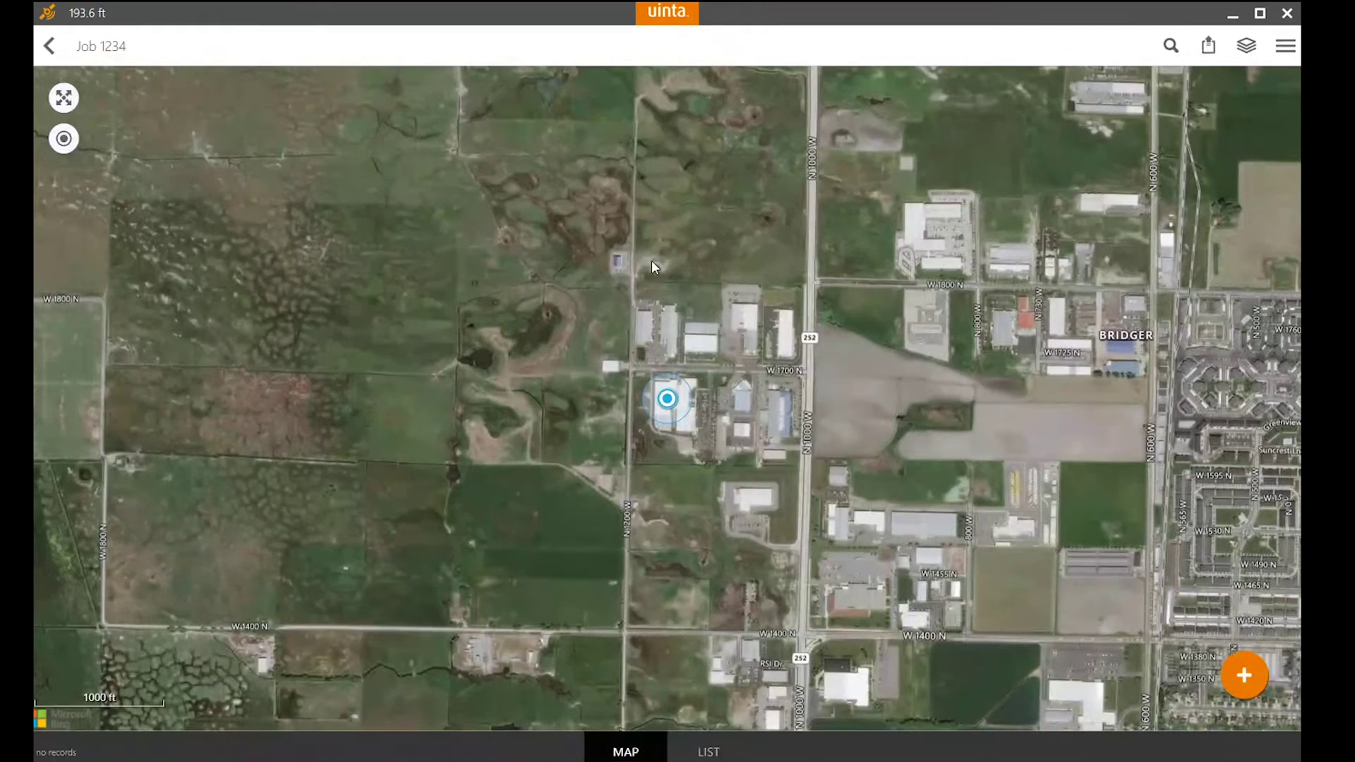
left_click_drag(651, 260, 590, 305)
left_click(1250, 57)
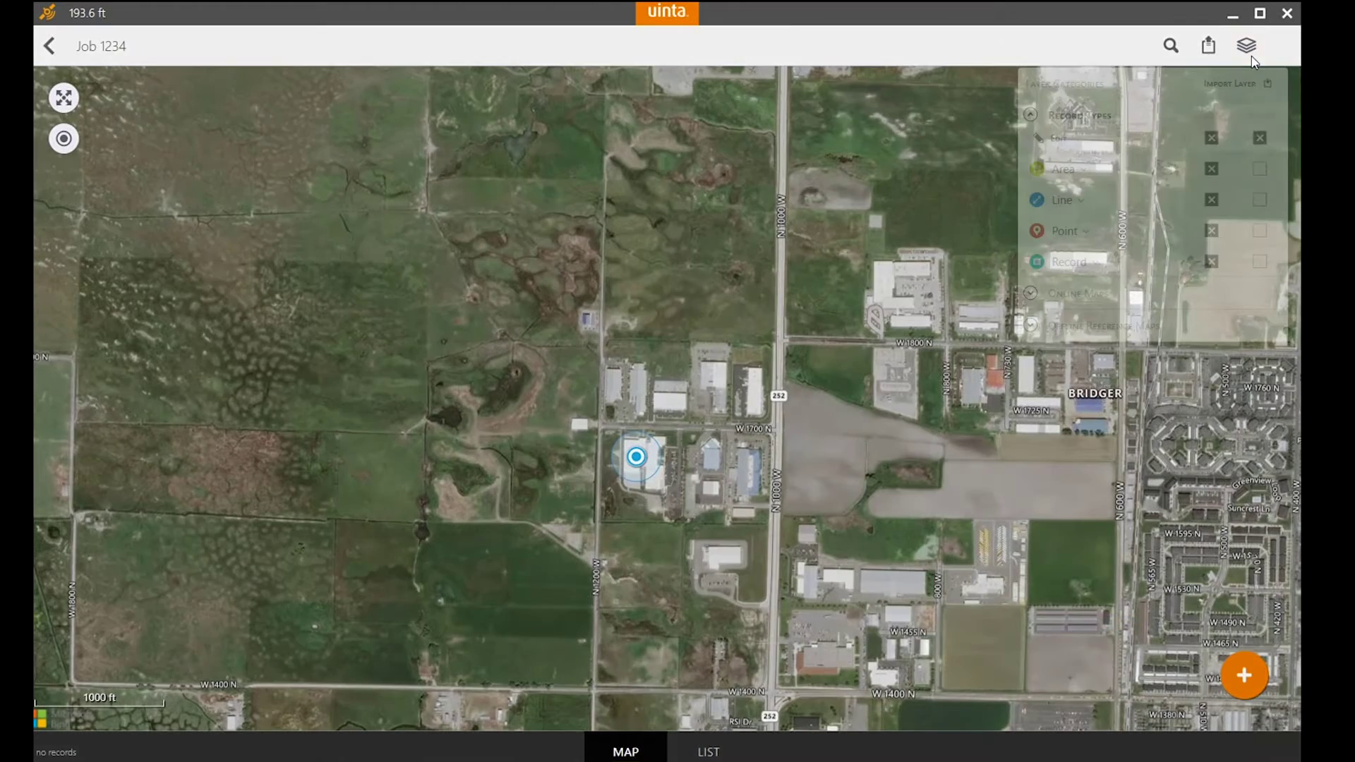
left_click(1061, 307)
left_click(1089, 419)
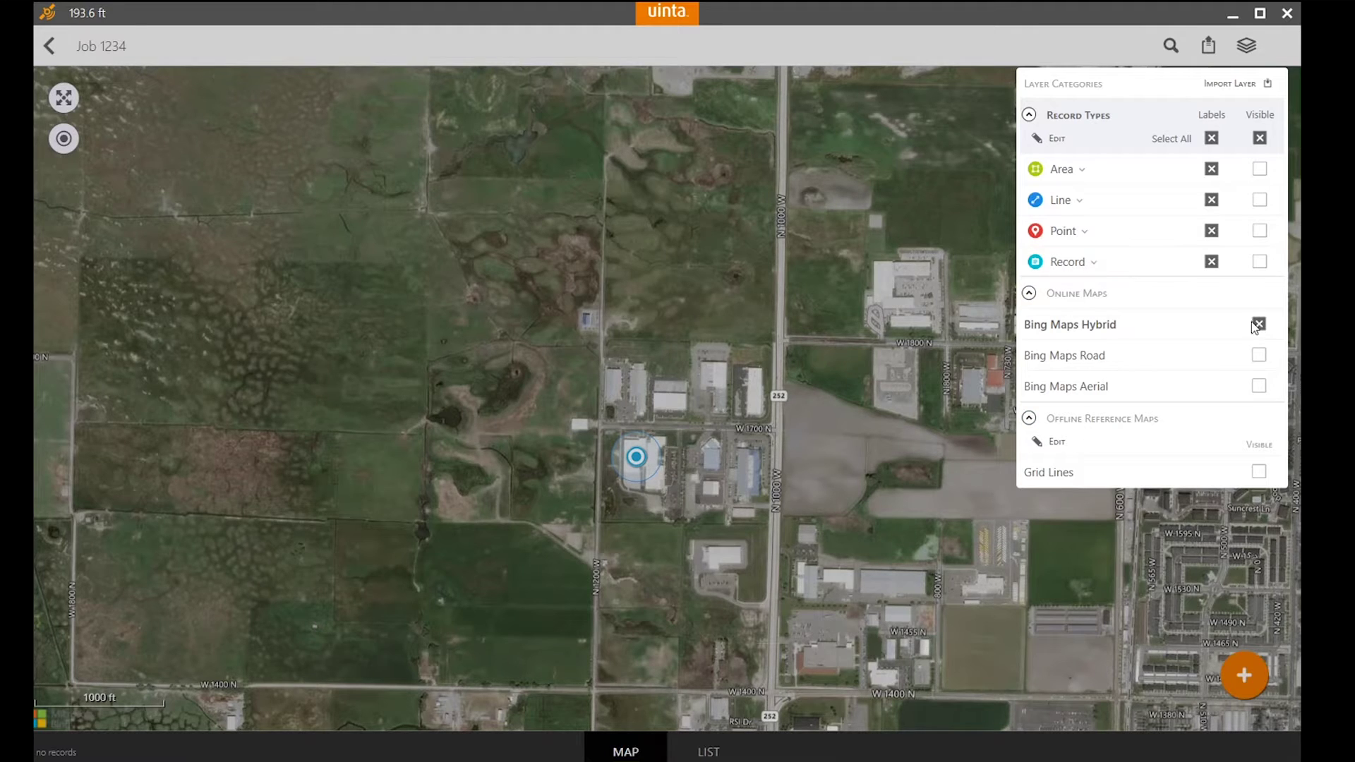
Try the Bing Maps Road base map, return to Bing Maps Hybrid, and zoom in on the site
left_click(1259, 355)
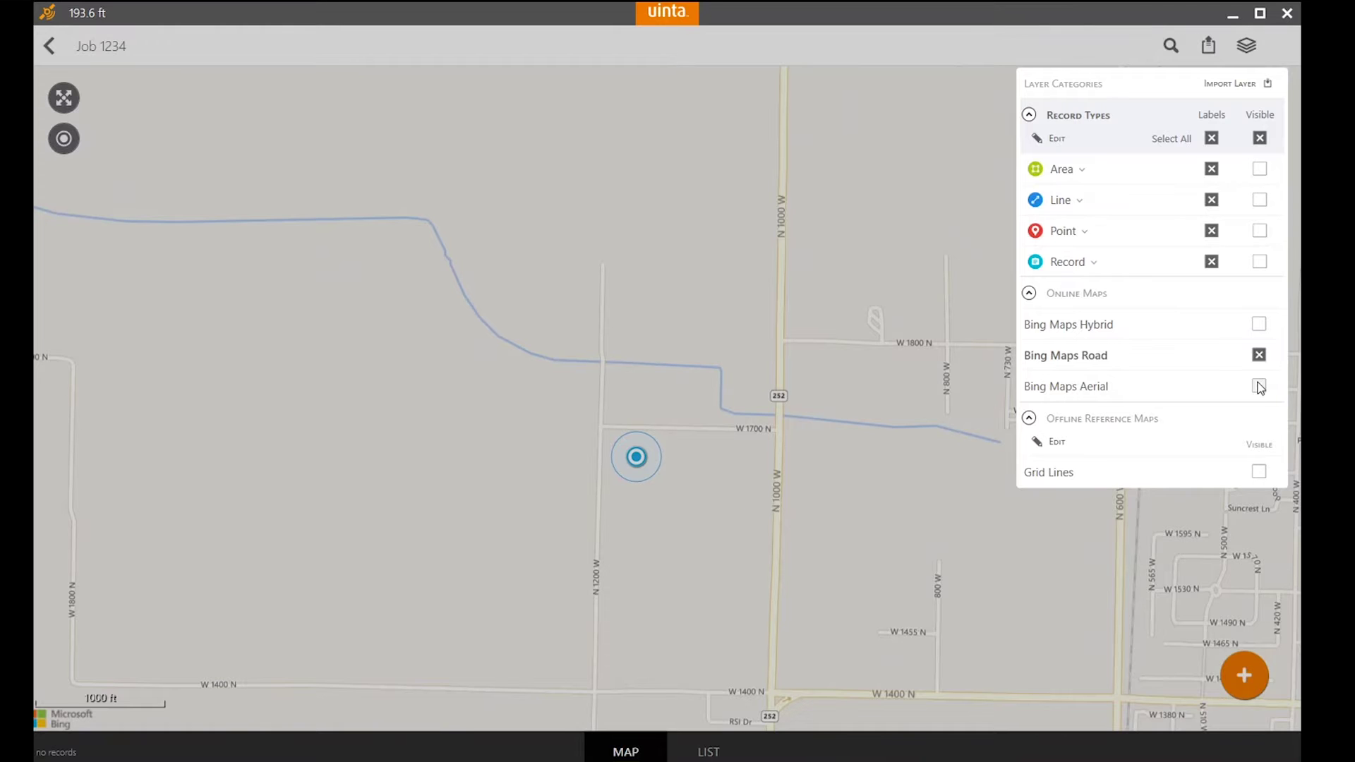
left_click(1260, 325)
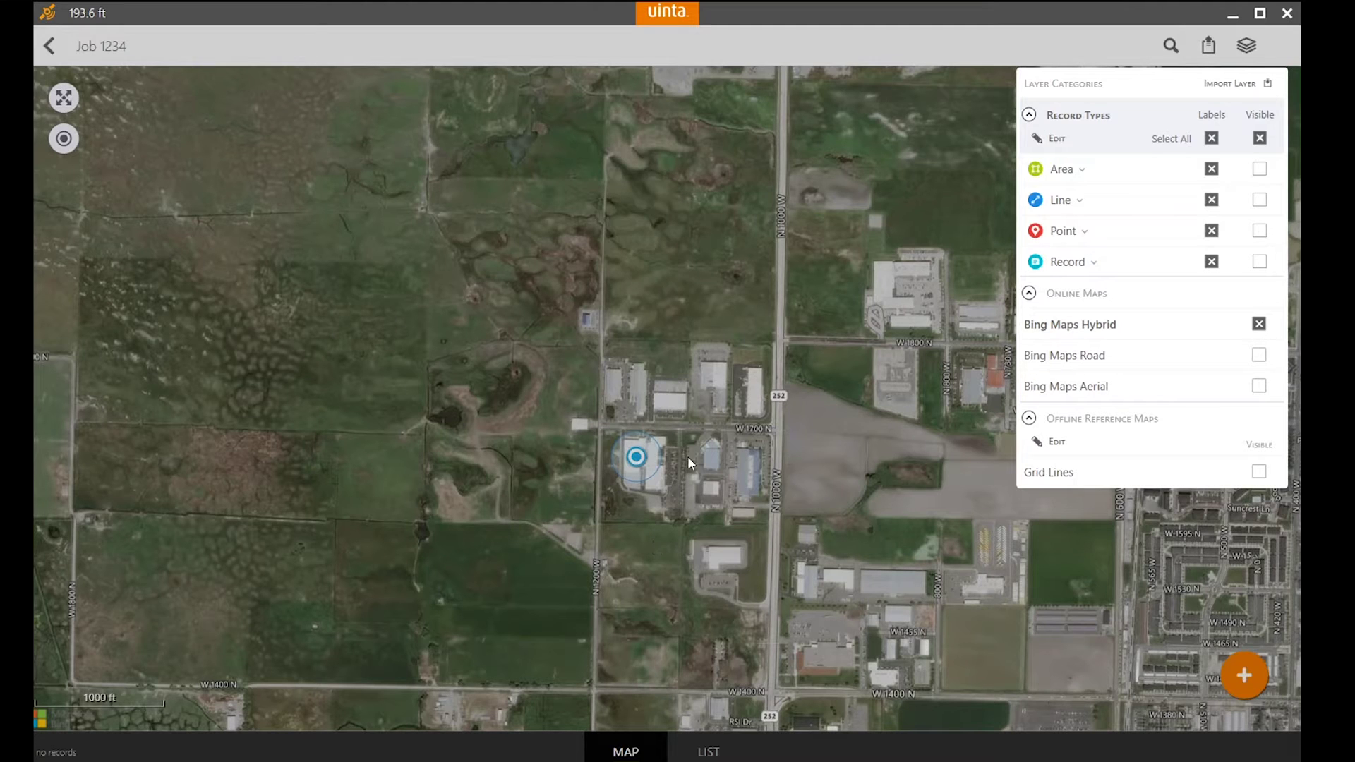
scroll(670, 498, "up", 2)
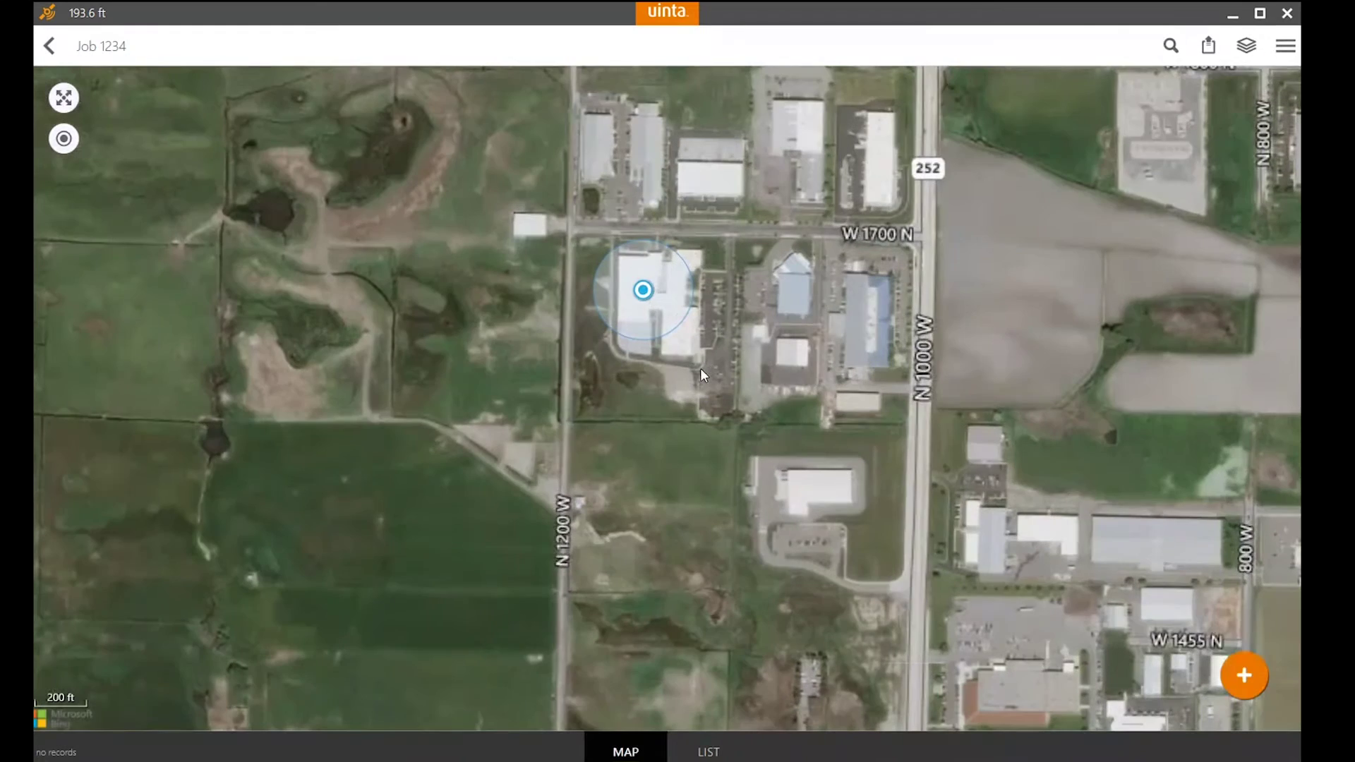
left_click(1246, 45)
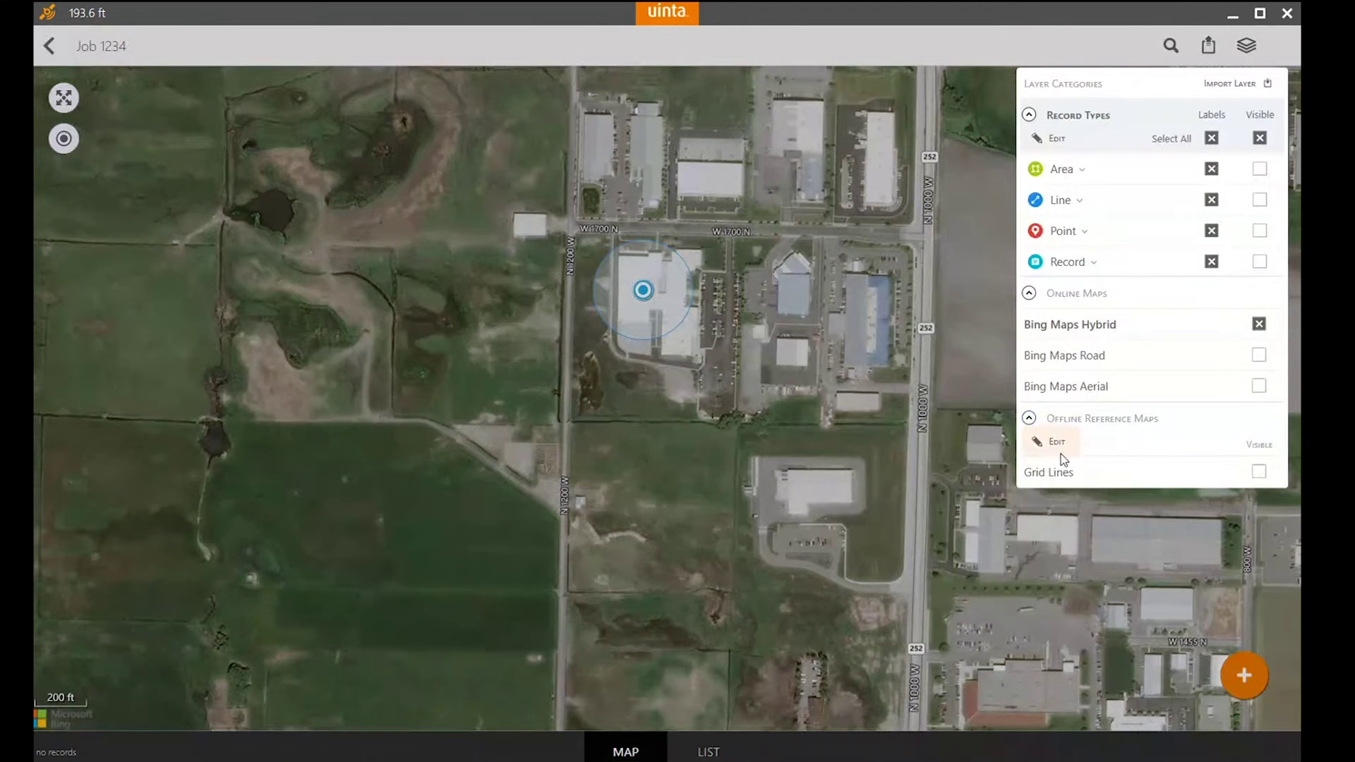
Create a new offline map area framing the site at zoom 17, about 2065 tiles
left_click(1056, 442)
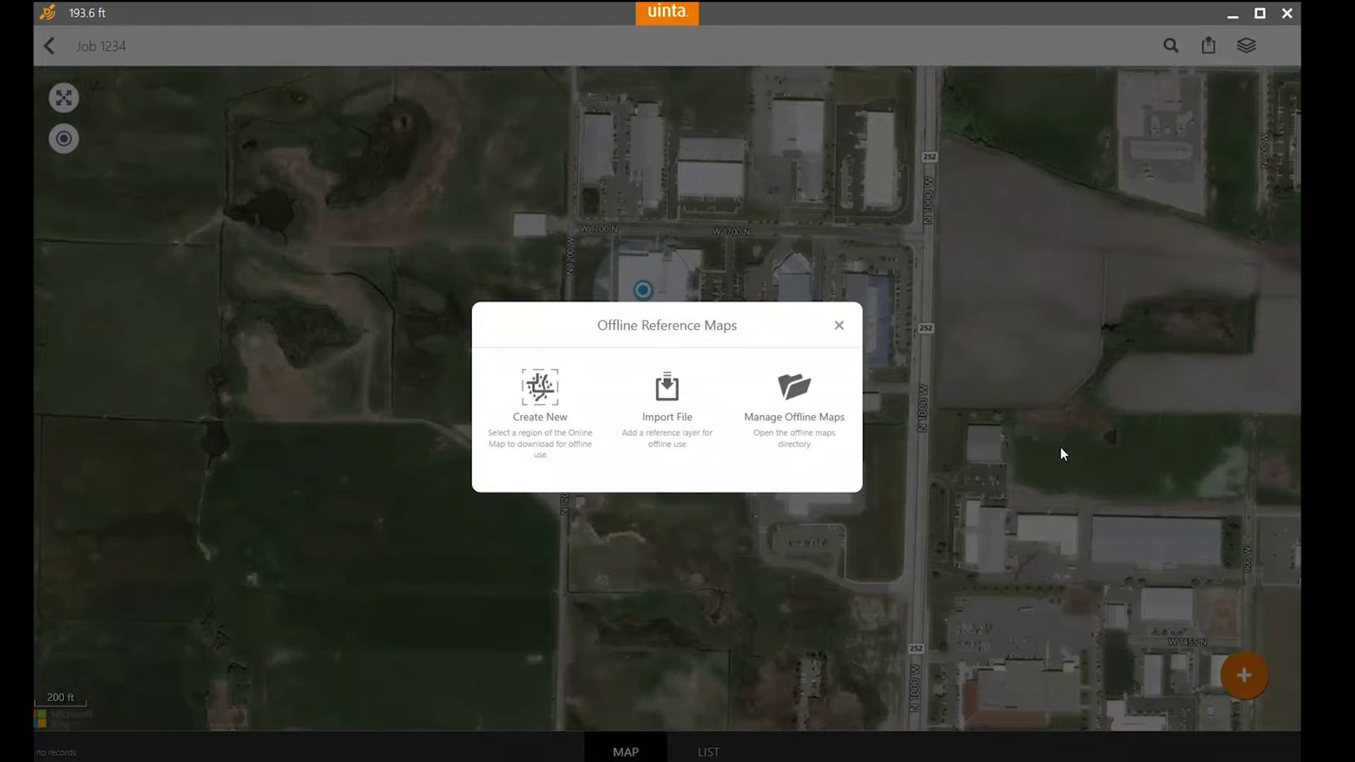
left_click(553, 428)
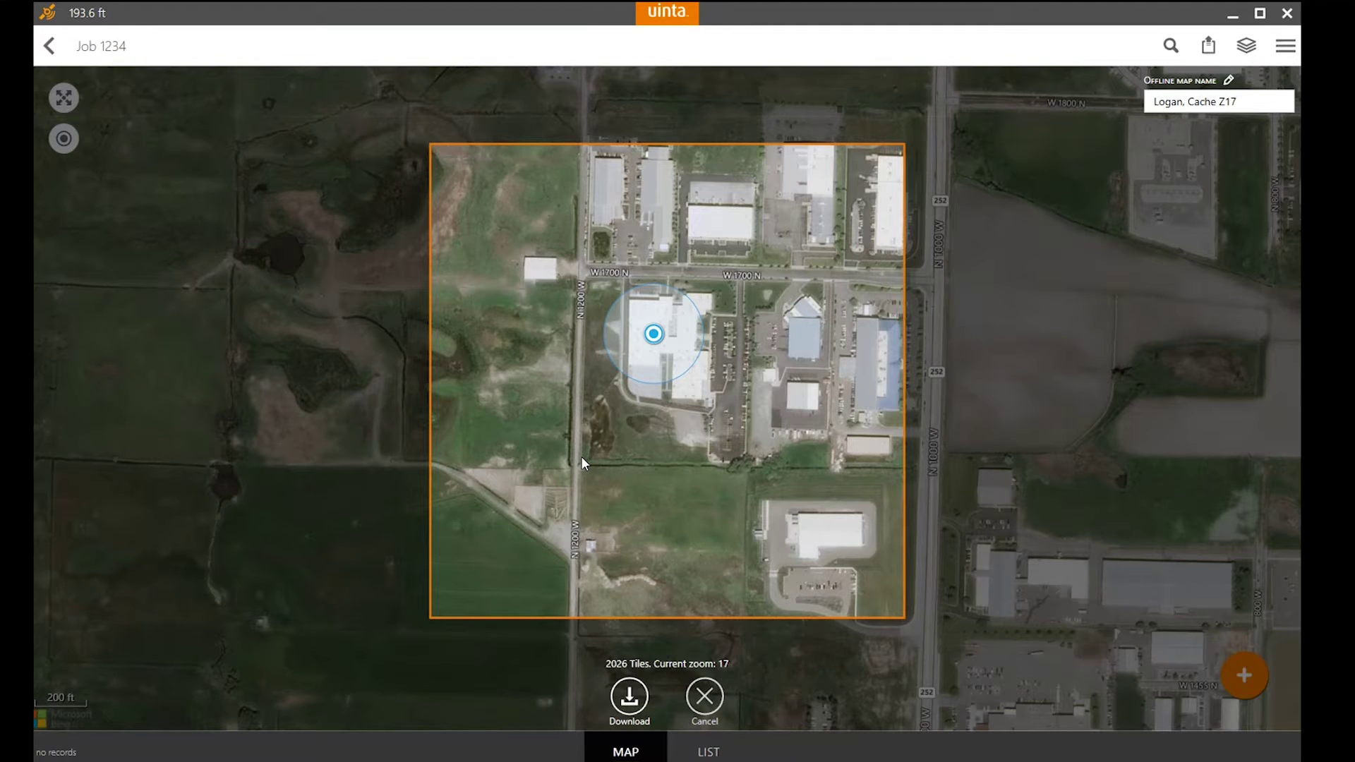
scroll(582, 456, "down", 2)
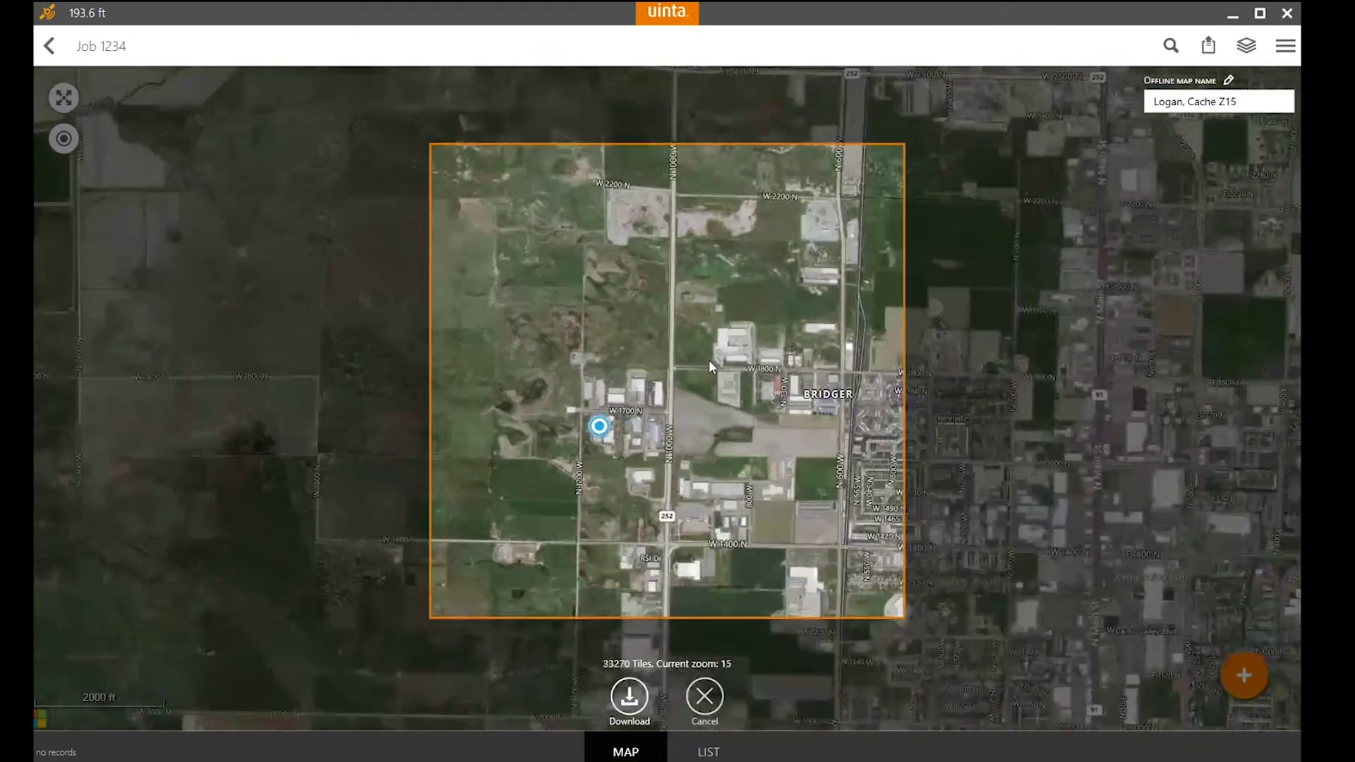
scroll(690, 406, "down", 2)
scroll(690, 406, "up", 3)
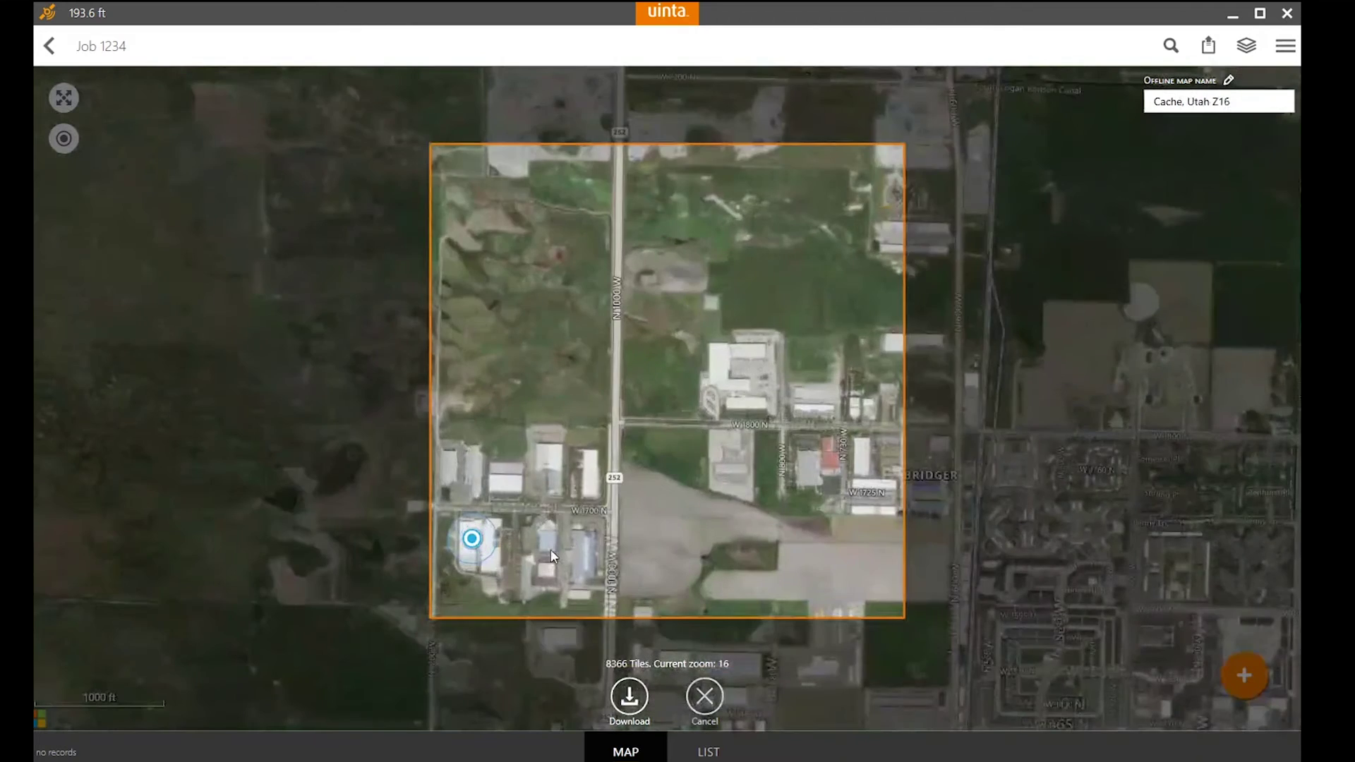
left_click_drag(551, 549, 760, 349)
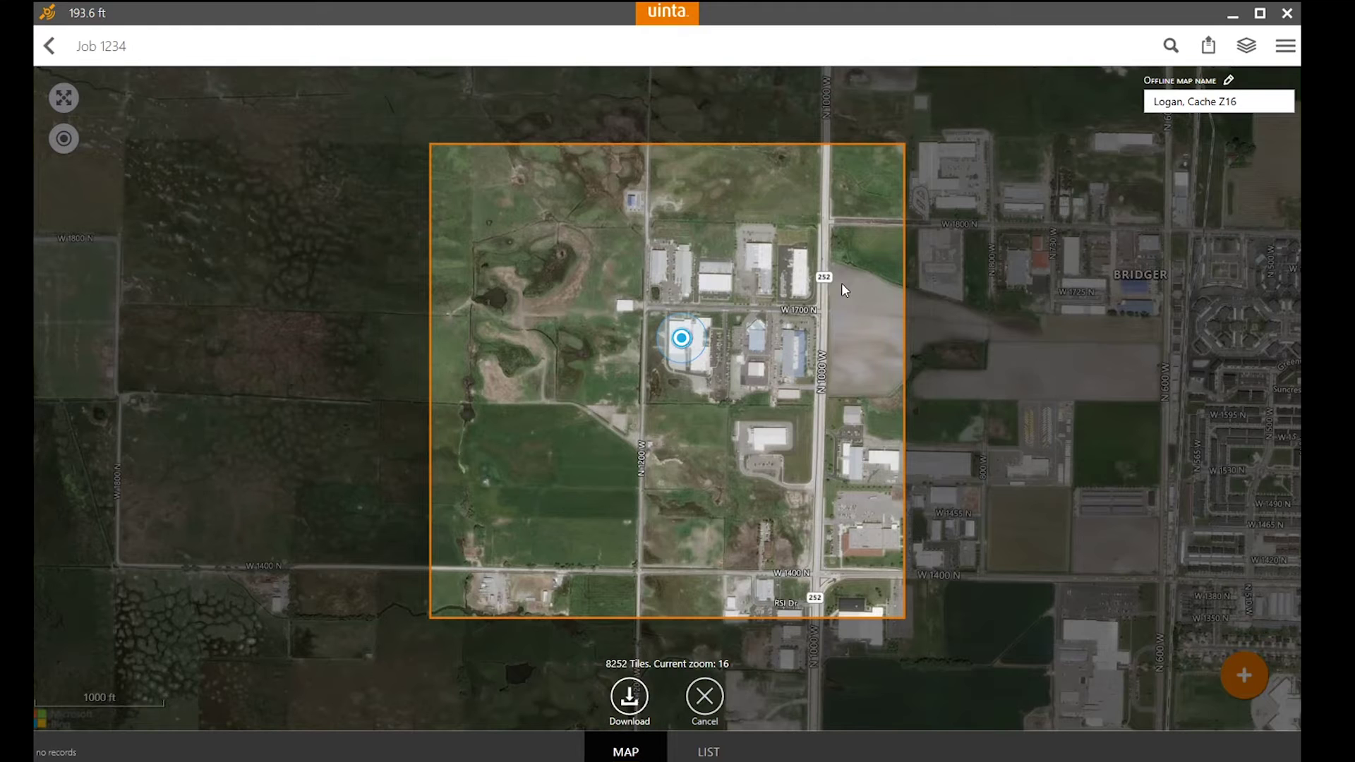
left_click_drag(837, 294, 726, 447)
scroll(659, 430, "up", 1)
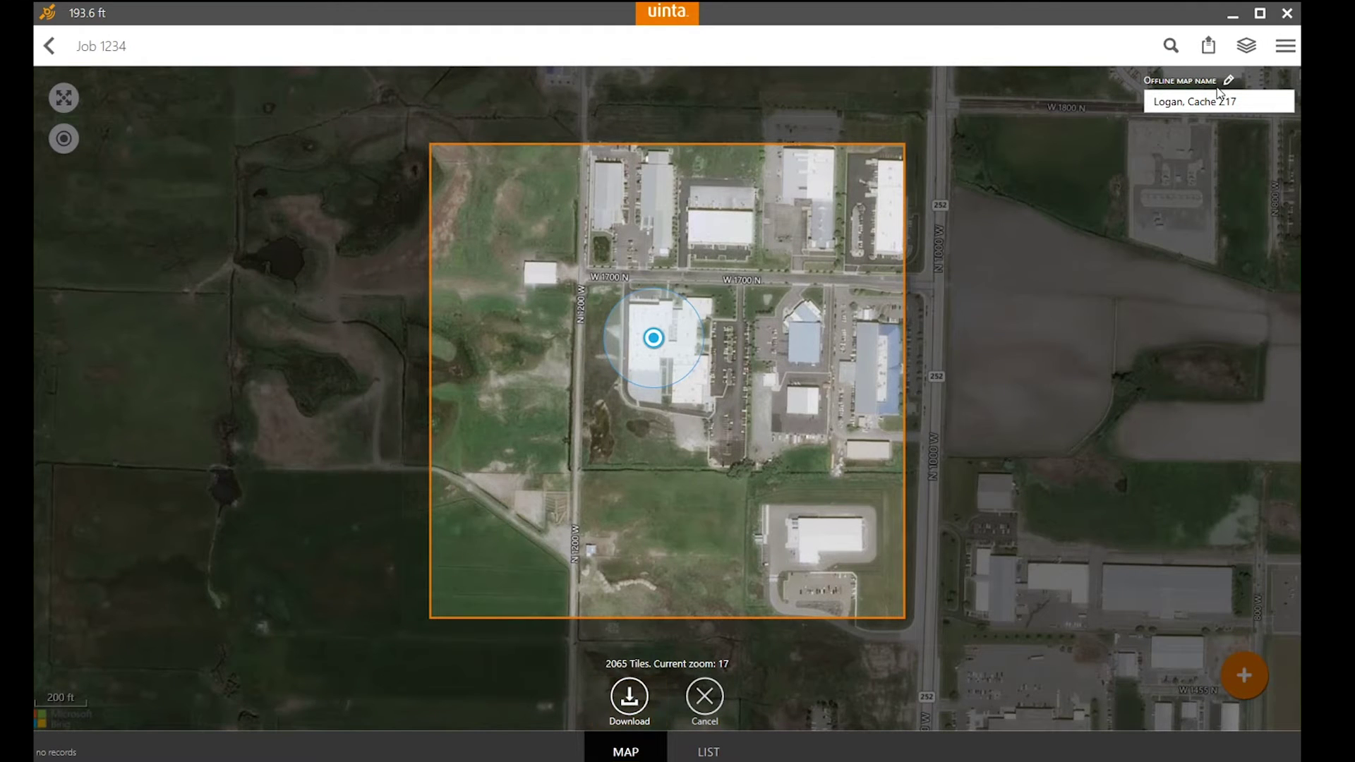
Rename the offline map to 'Juniper Systems' and download its 2065 tiles
left_click(1240, 103)
left_click_drag(1239, 102, 1132, 136)
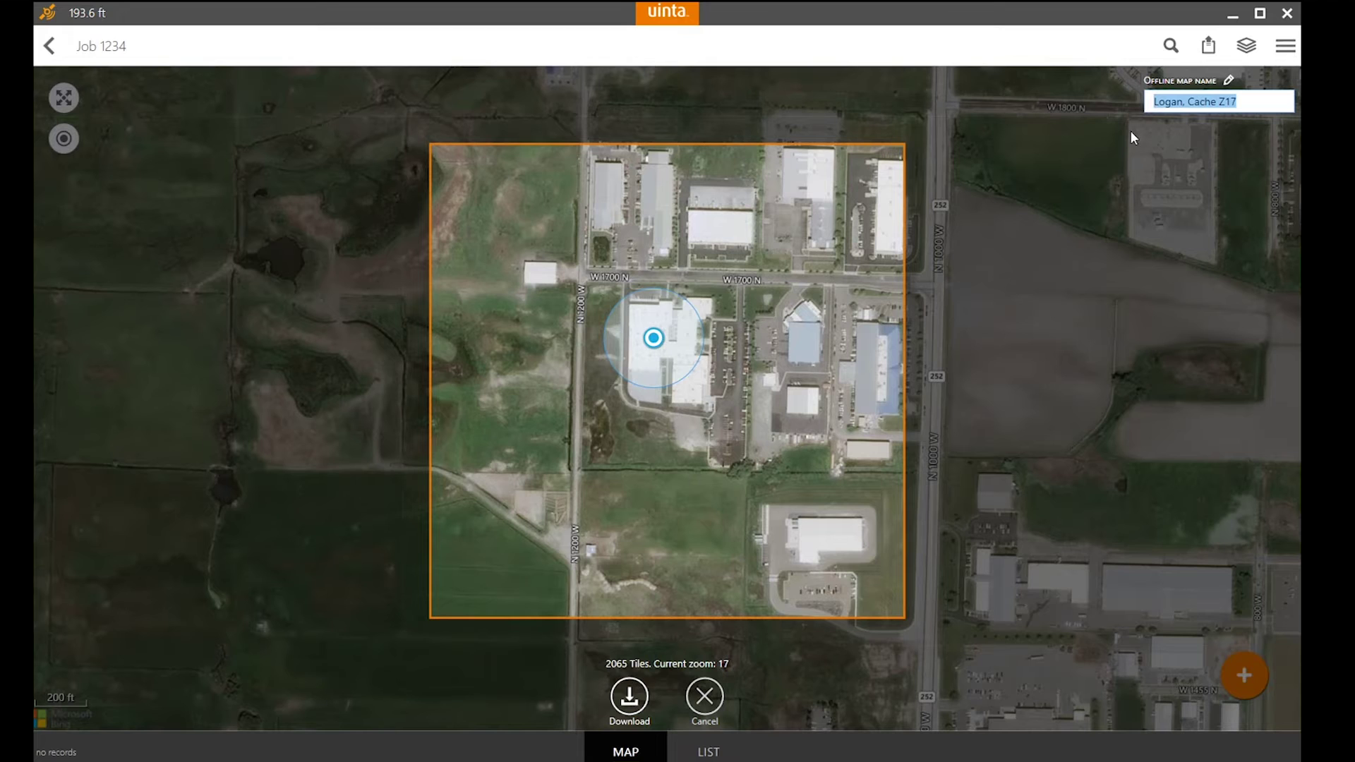
type("Juniper Systes")
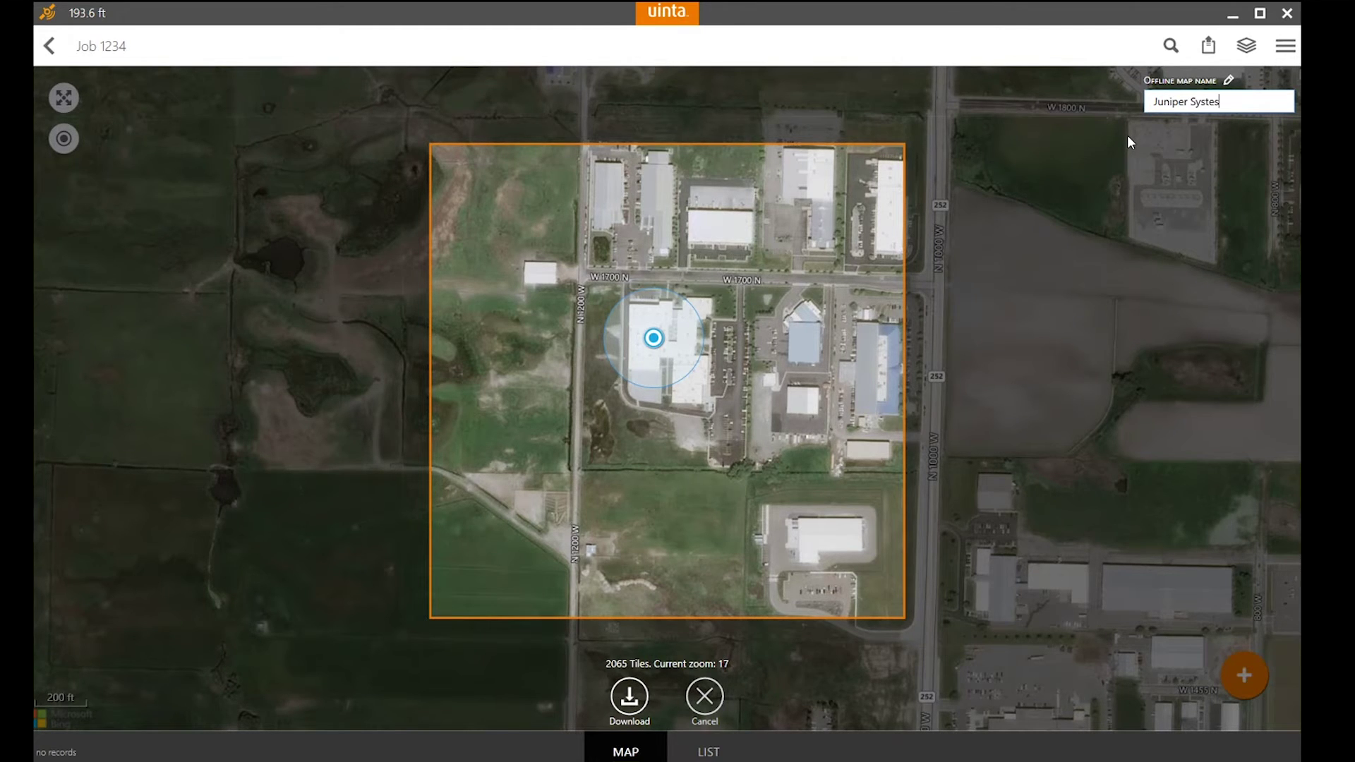
key("BackSpace")
type("ms")
left_click(627, 702)
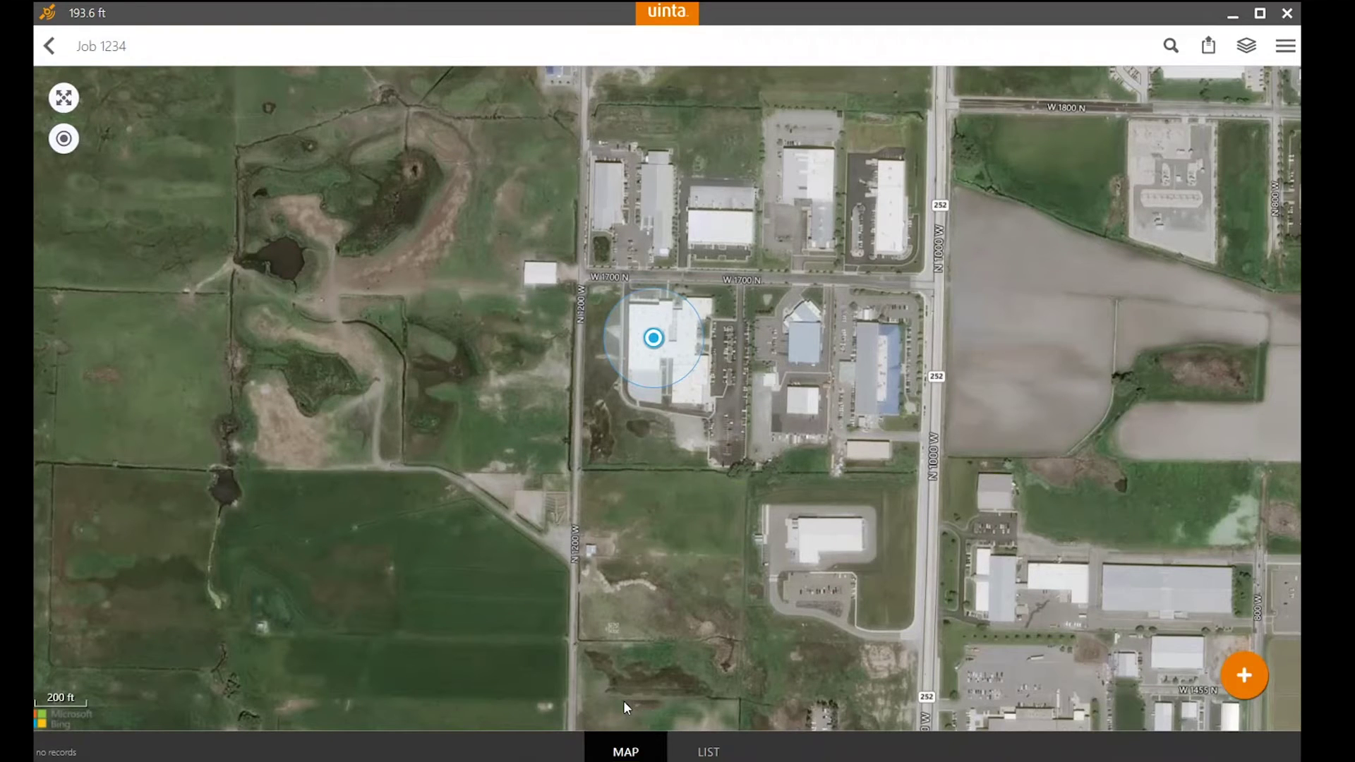
left_click(1252, 57)
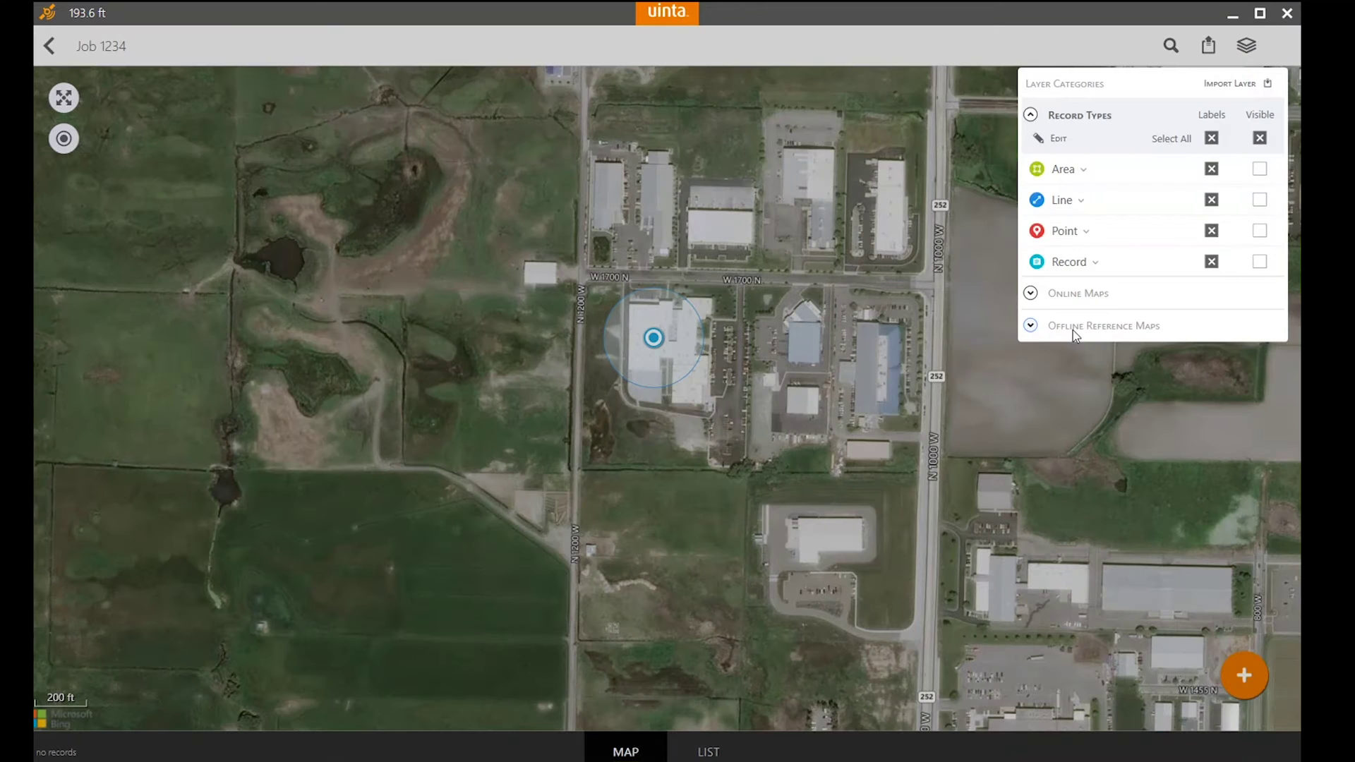
Turn off the Bing Maps Hybrid base map so no online imagery shows
left_click(1073, 327)
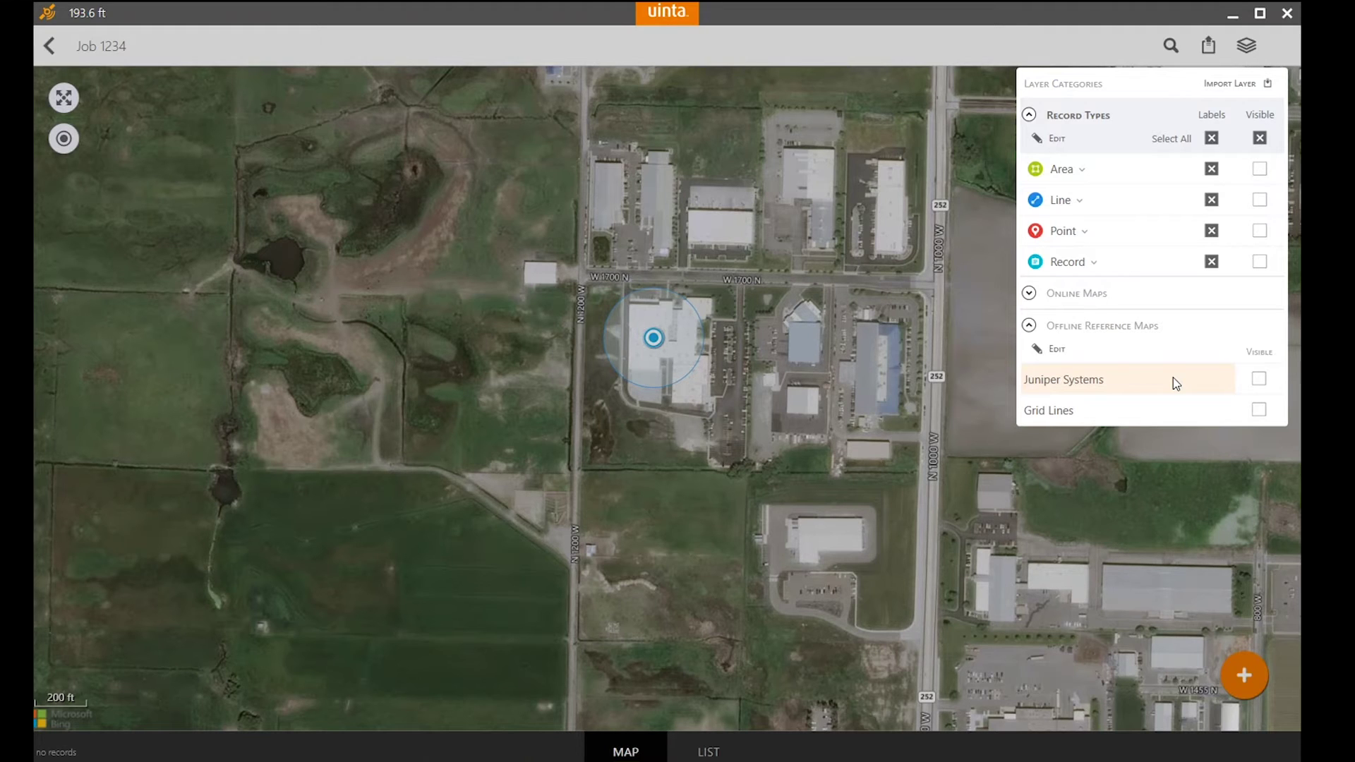
left_click(1080, 295)
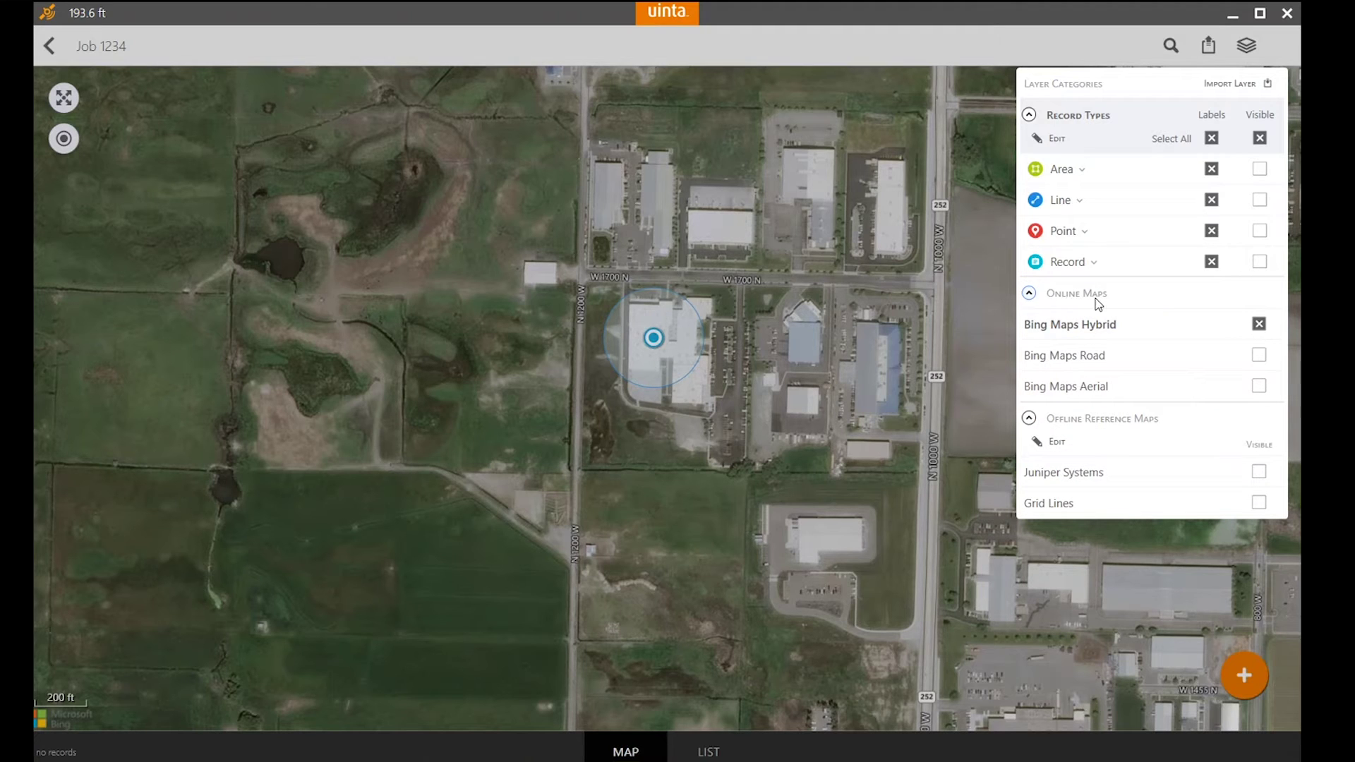
left_click(1260, 324)
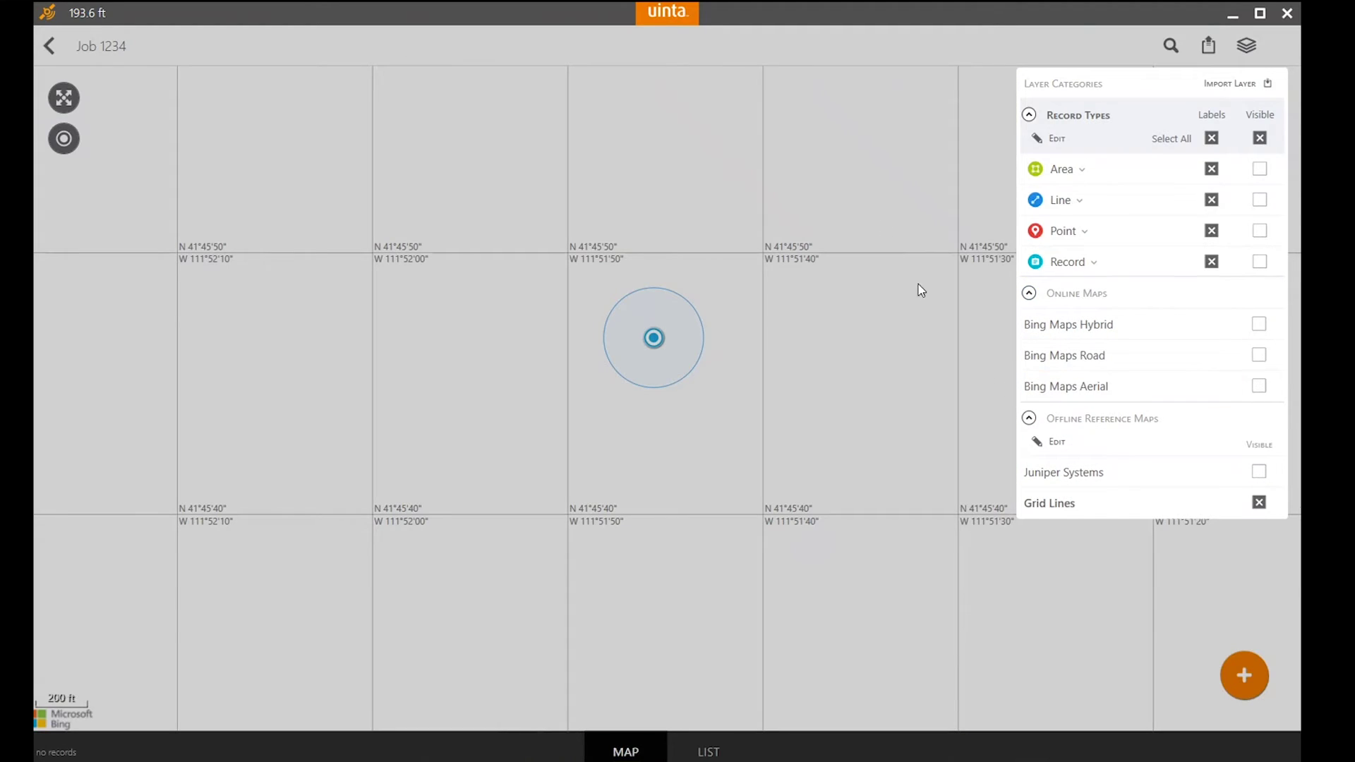
left_click(833, 338)
left_click_drag(834, 338, 832, 303)
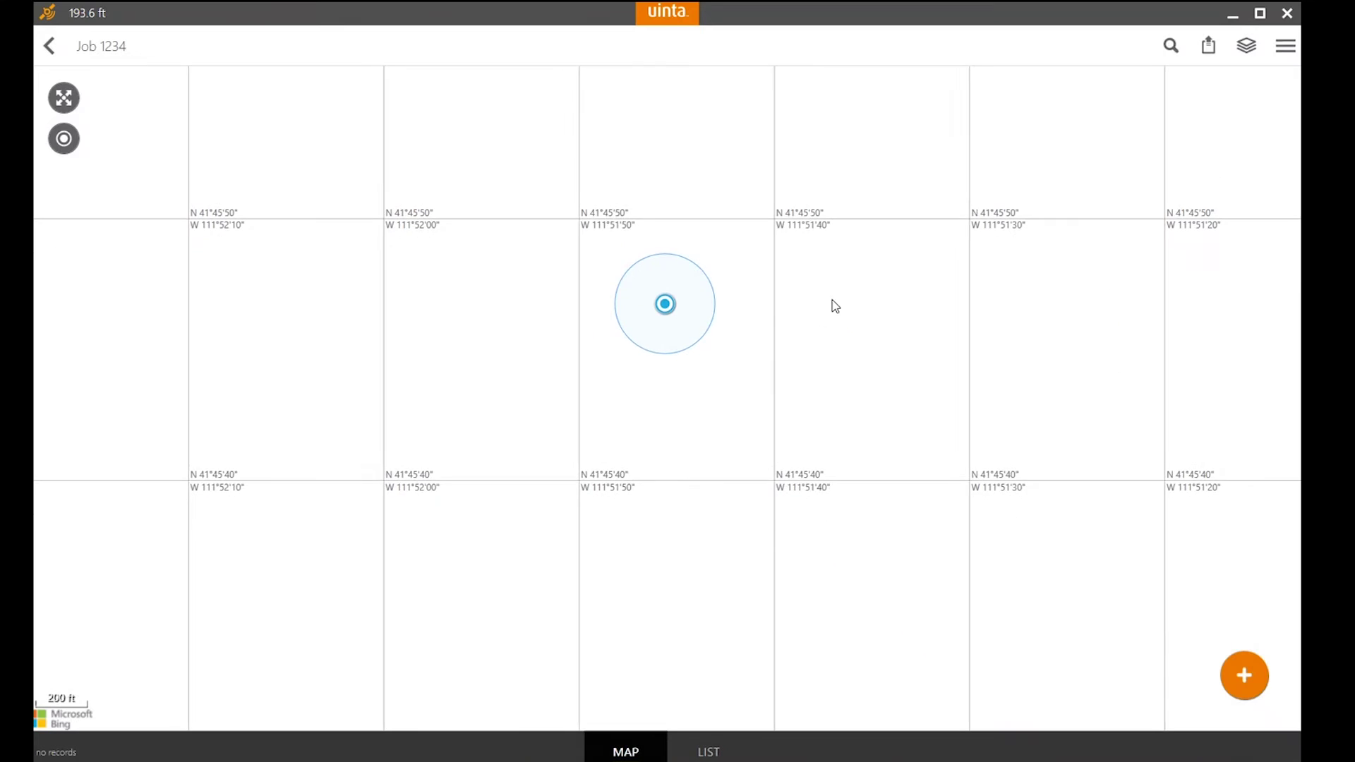
Switch off the Grid Lines layer under Offline Reference Maps
left_click(1246, 48)
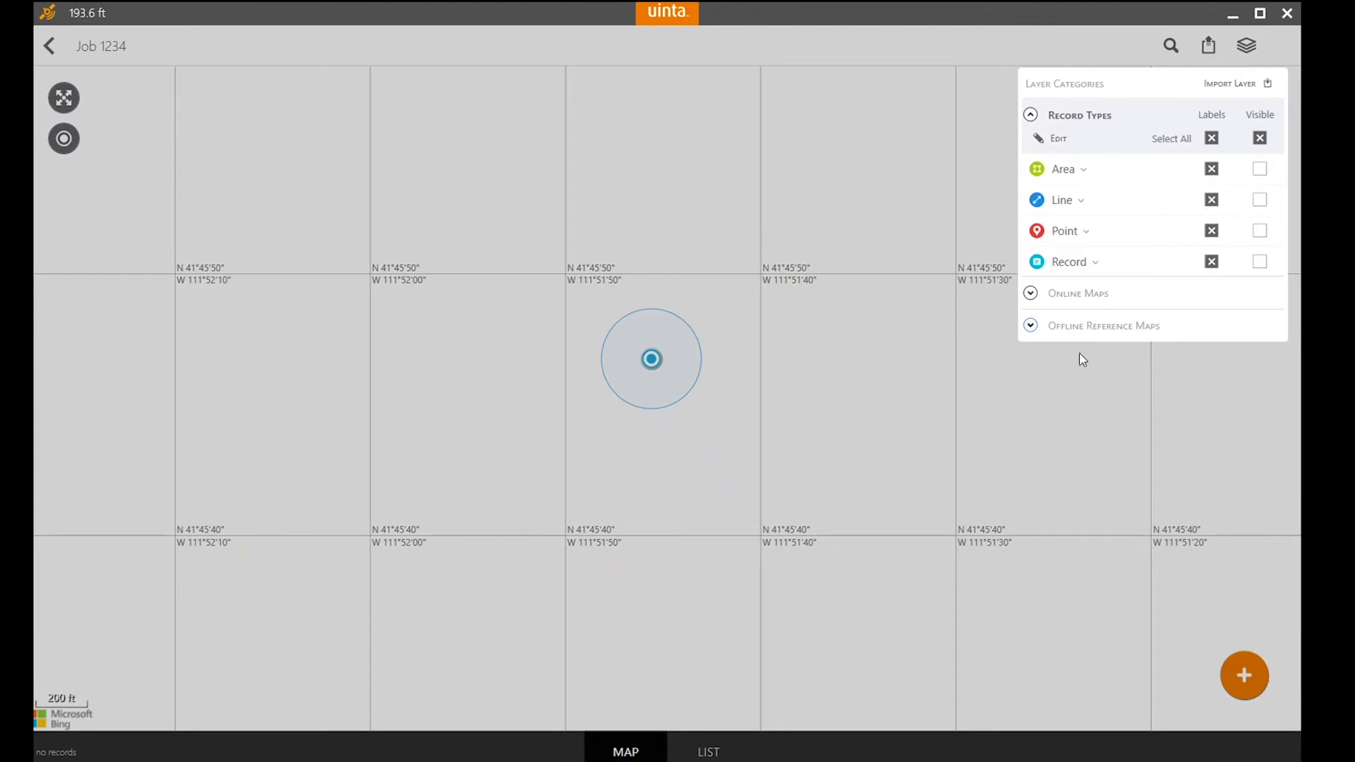
left_click(1071, 325)
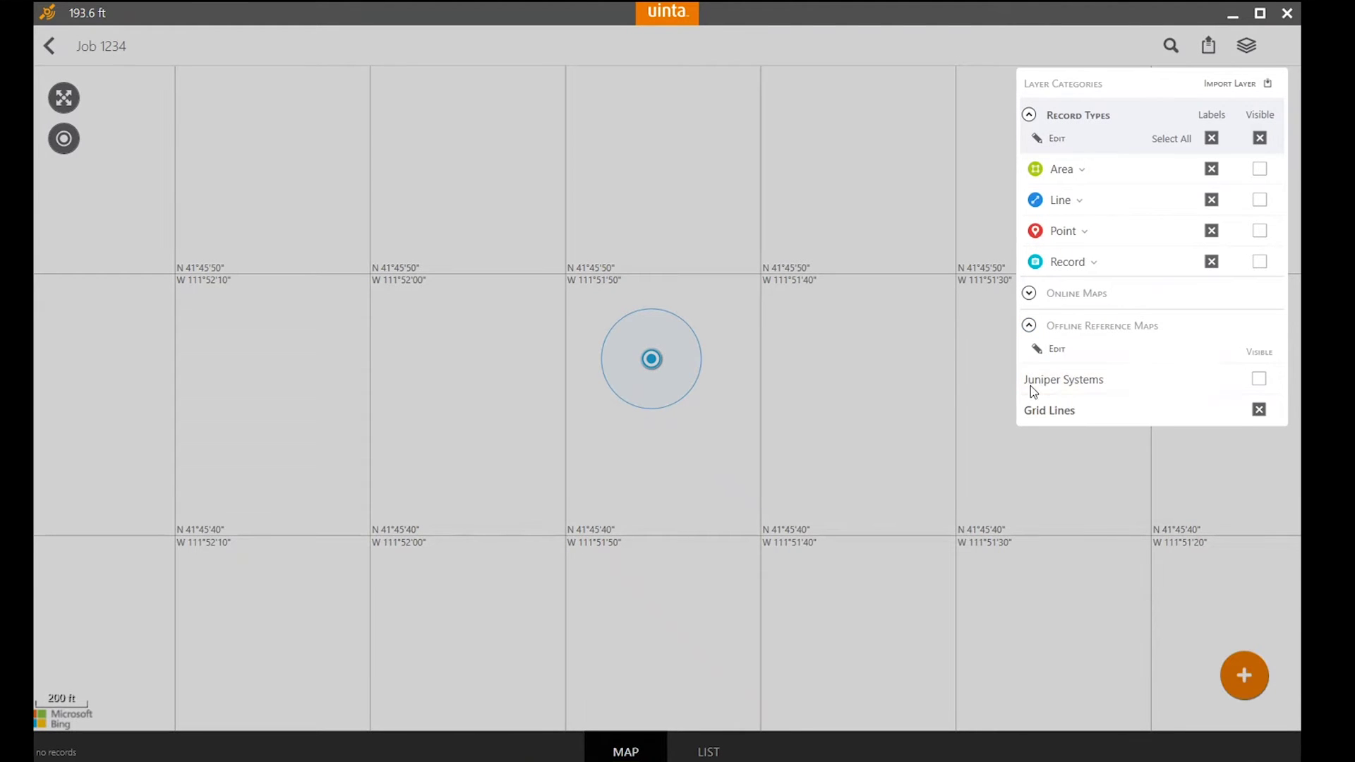
left_click(1260, 412)
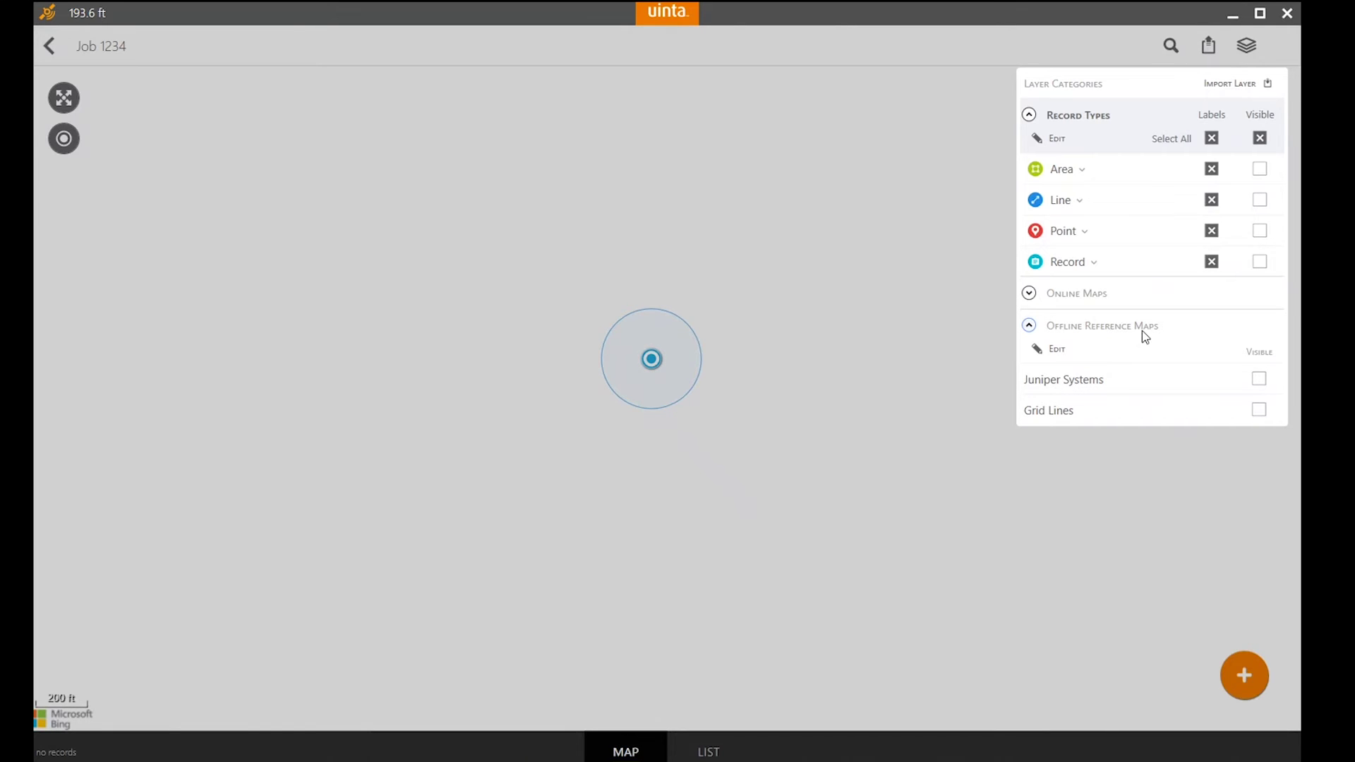
Make the Juniper Systems offline map visible and zoom to check its imagery
left_click(1257, 383)
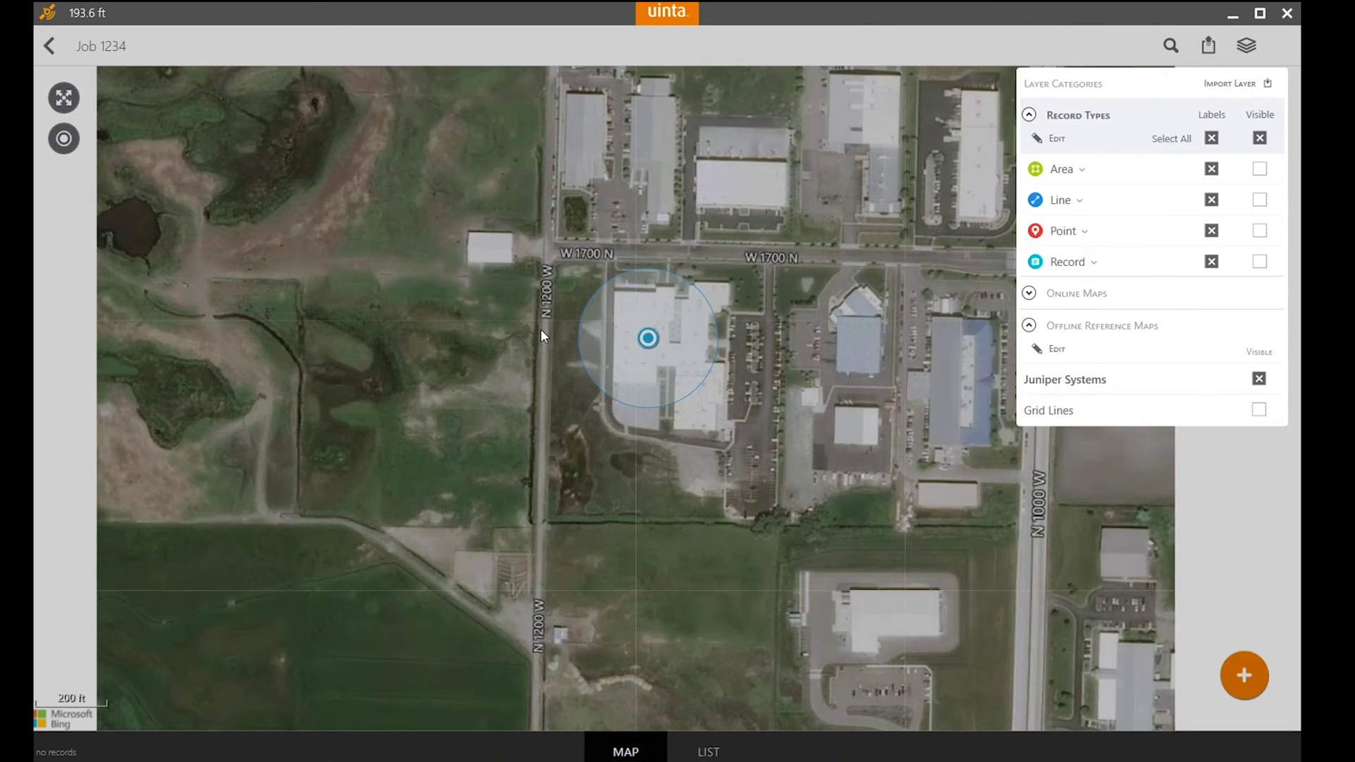
left_click(540, 329)
scroll(541, 329, "down", 2)
scroll(540, 329, "up", 4)
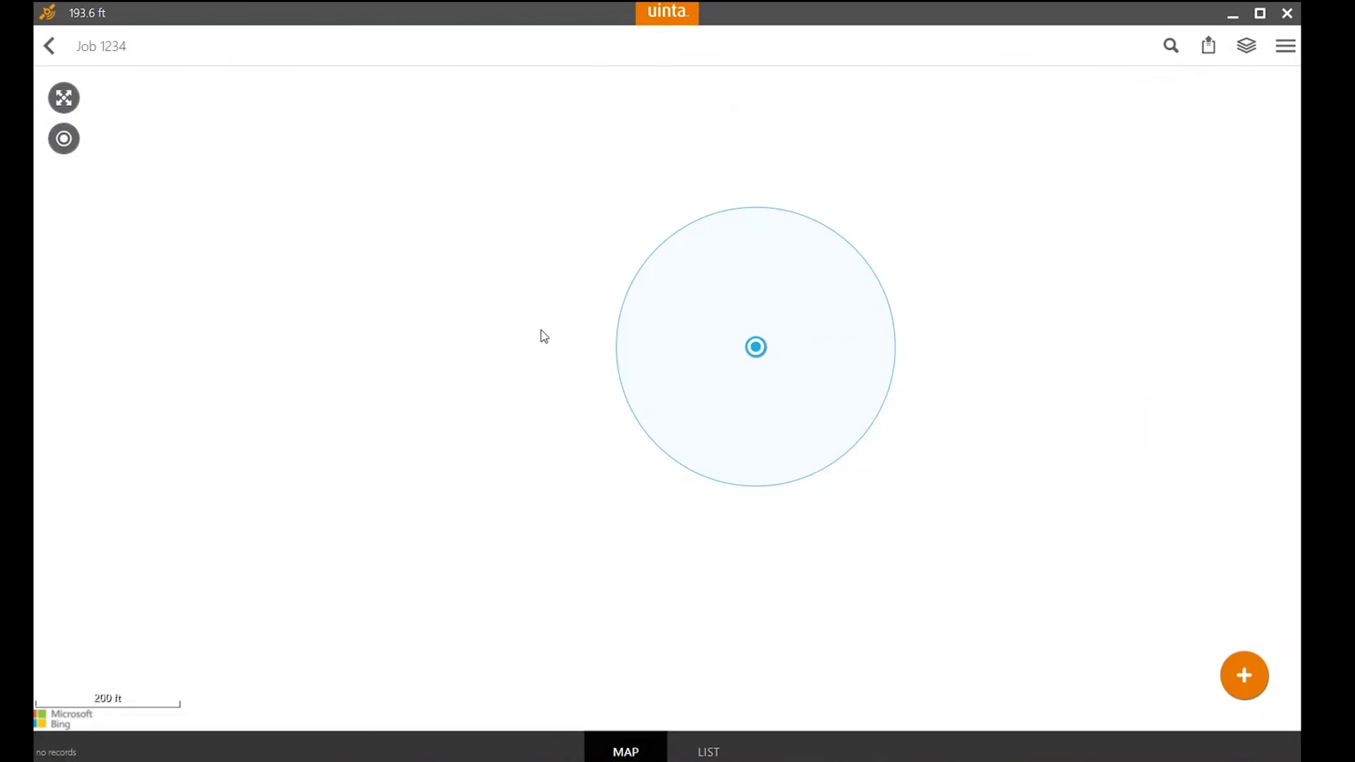
scroll(541, 329, "up", 4)
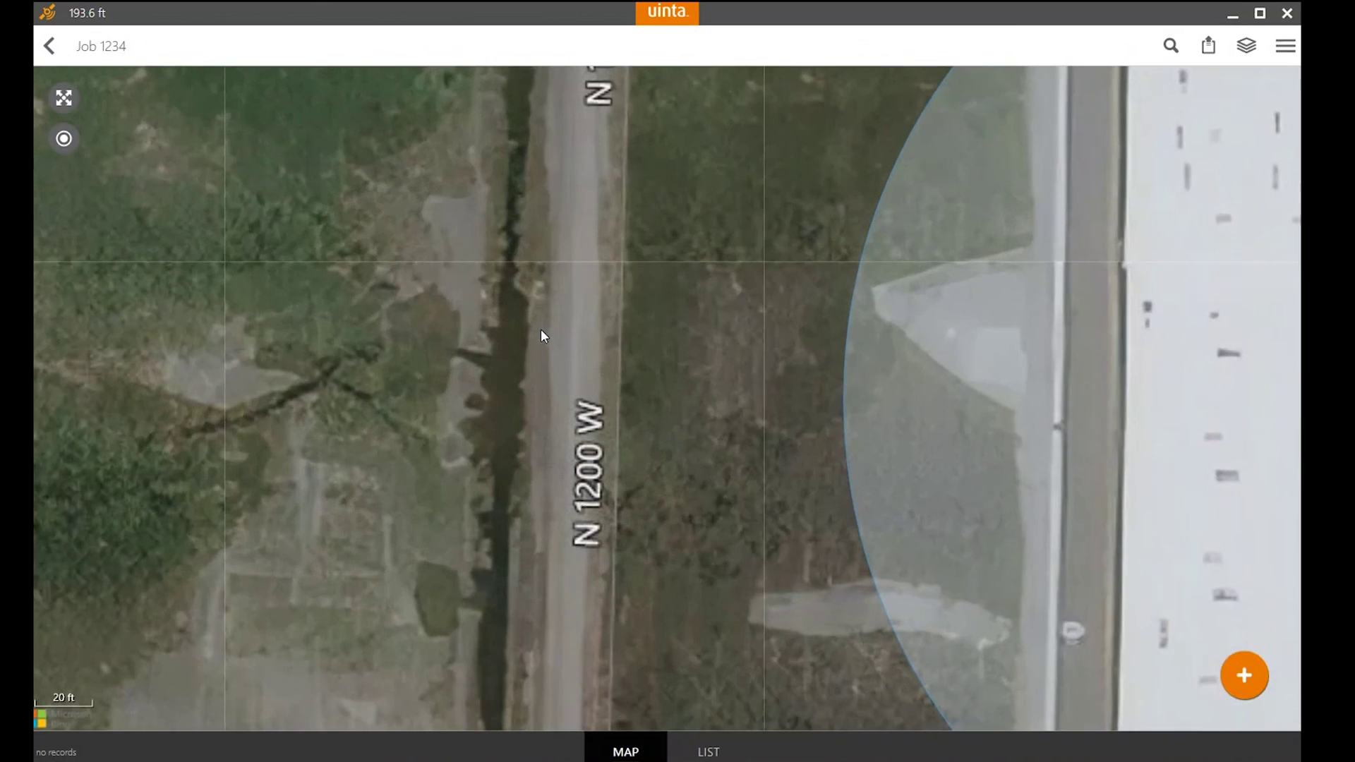
scroll(542, 330, "down", 4)
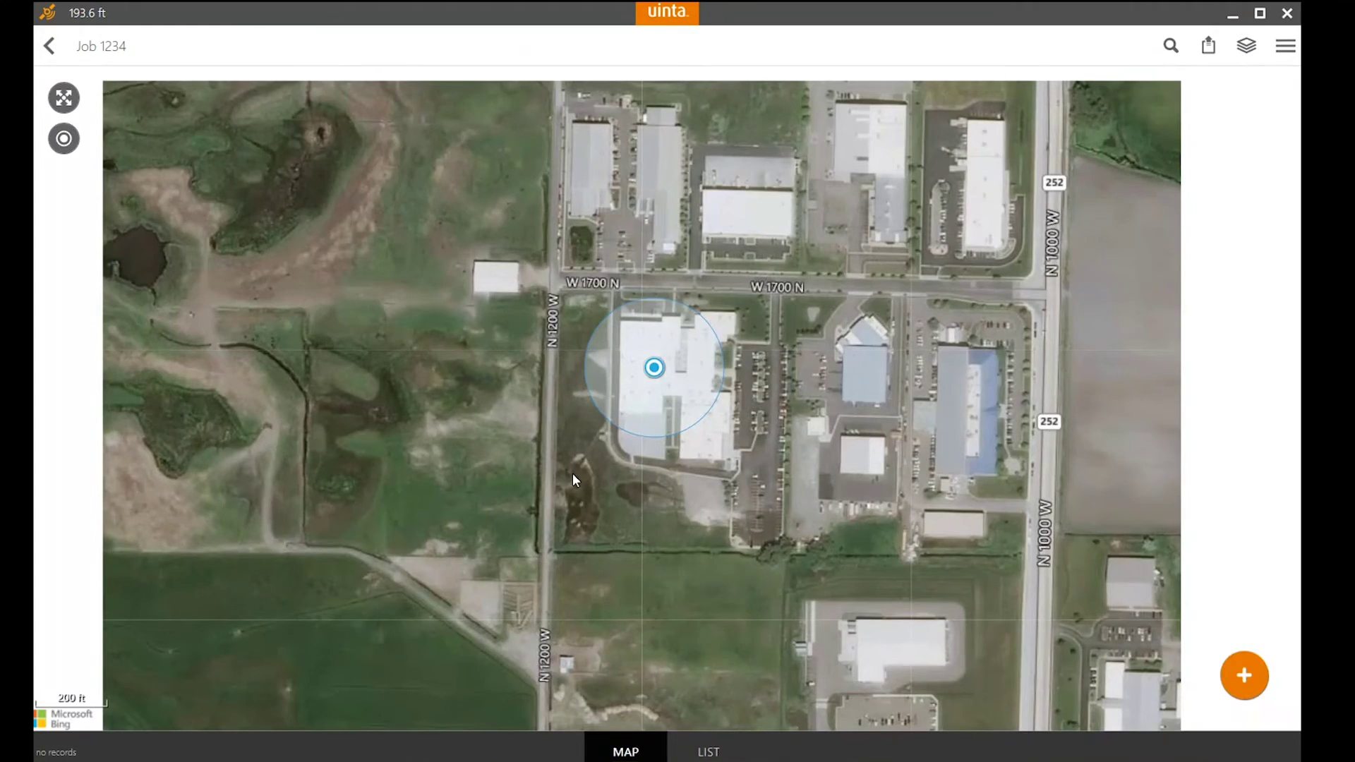
Open the offline maps folder through Manage Offline Maps under Offline Reference Maps
left_click(1250, 45)
left_click(1080, 332)
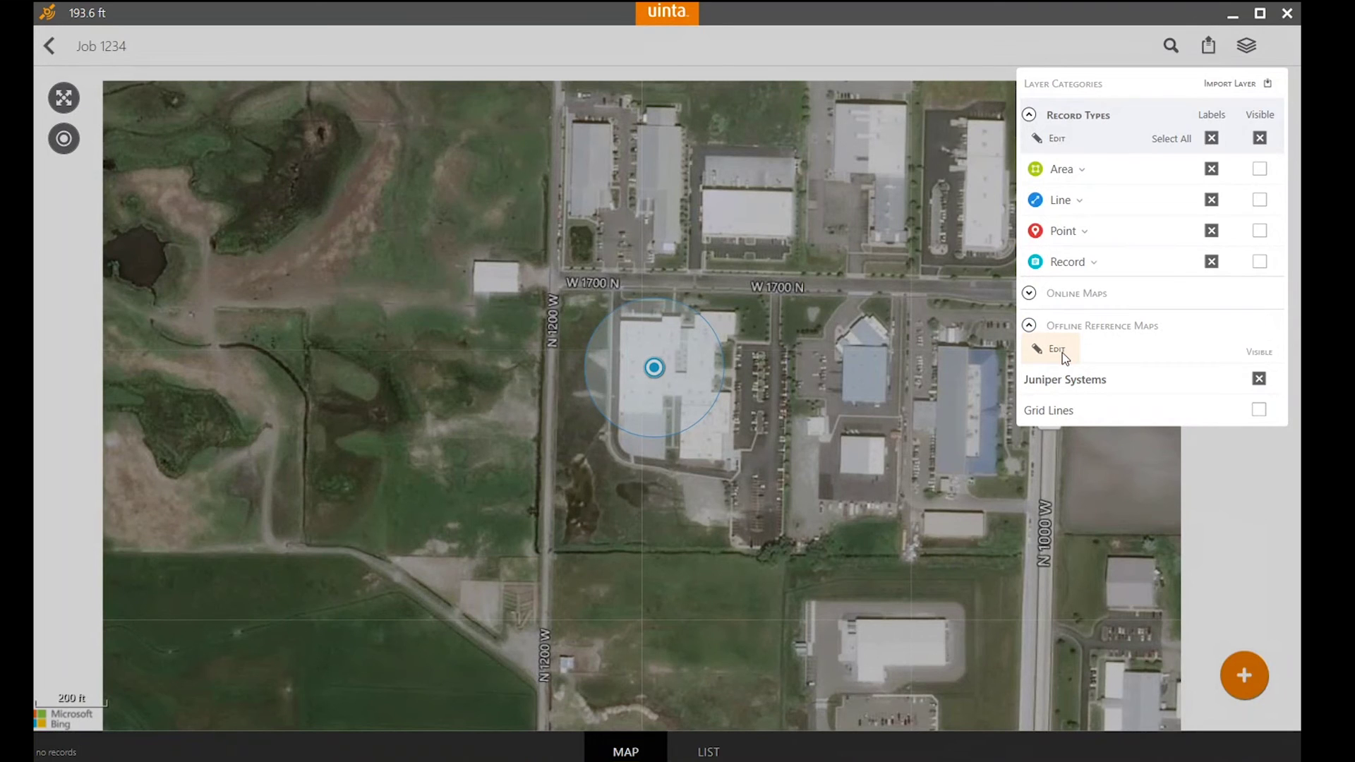
left_click(1064, 358)
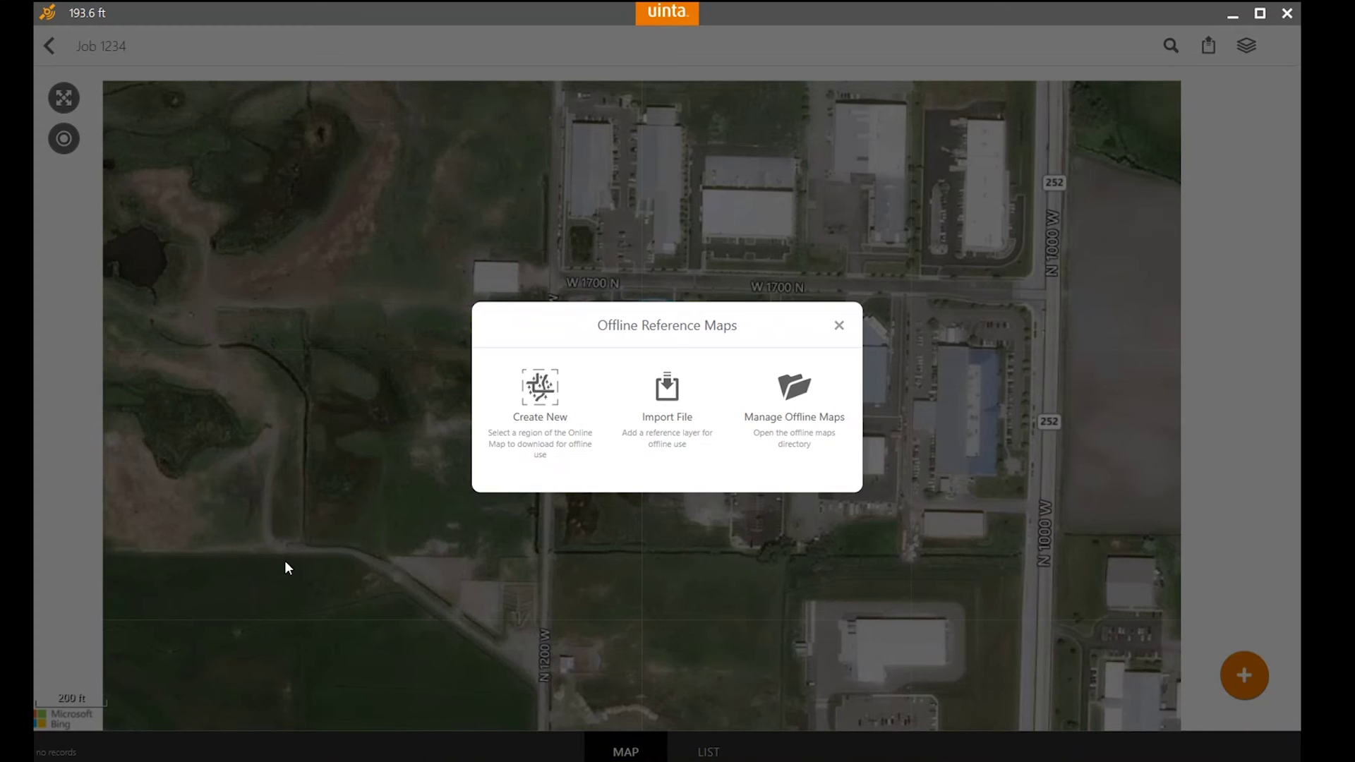
left_click(807, 422)
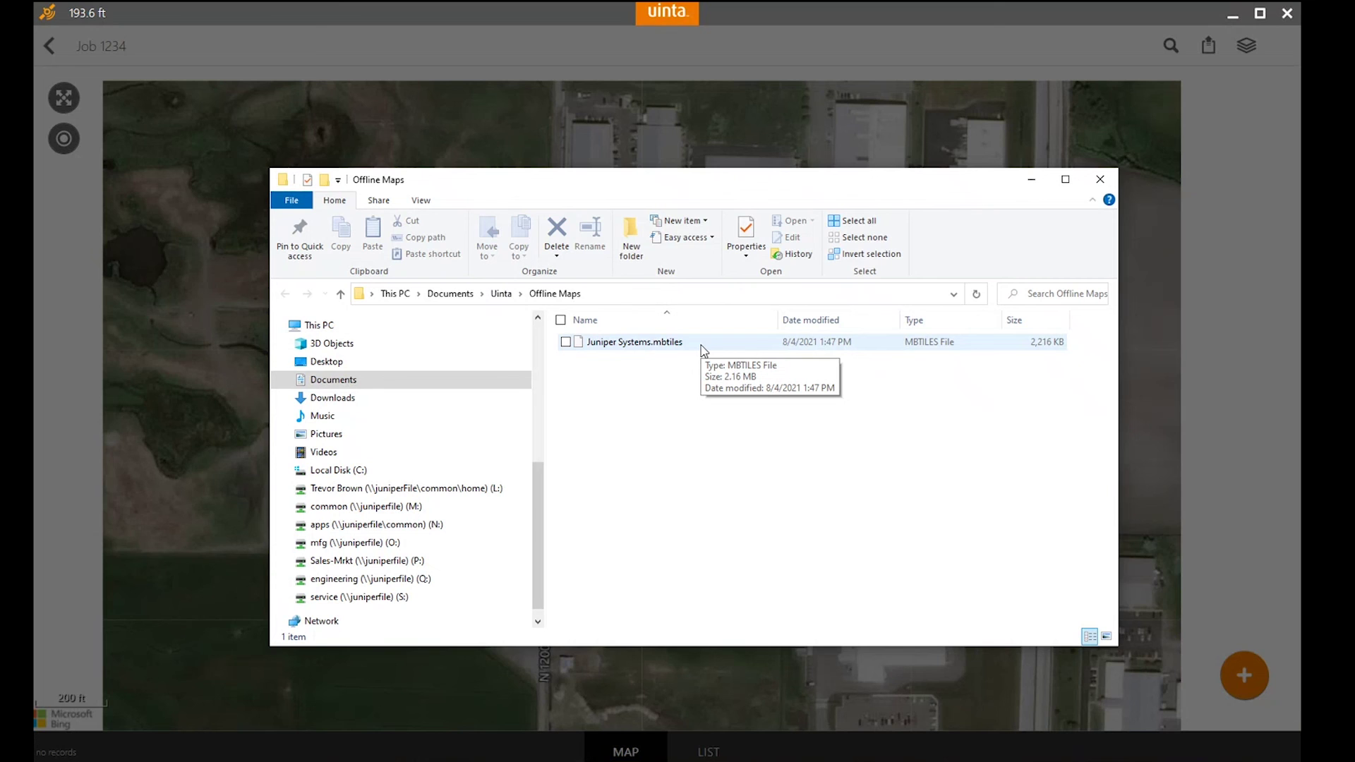
Close the Offline Maps folder after confirming Juniper Systems.mbtiles (2,216 KB) is there
left_click(1099, 179)
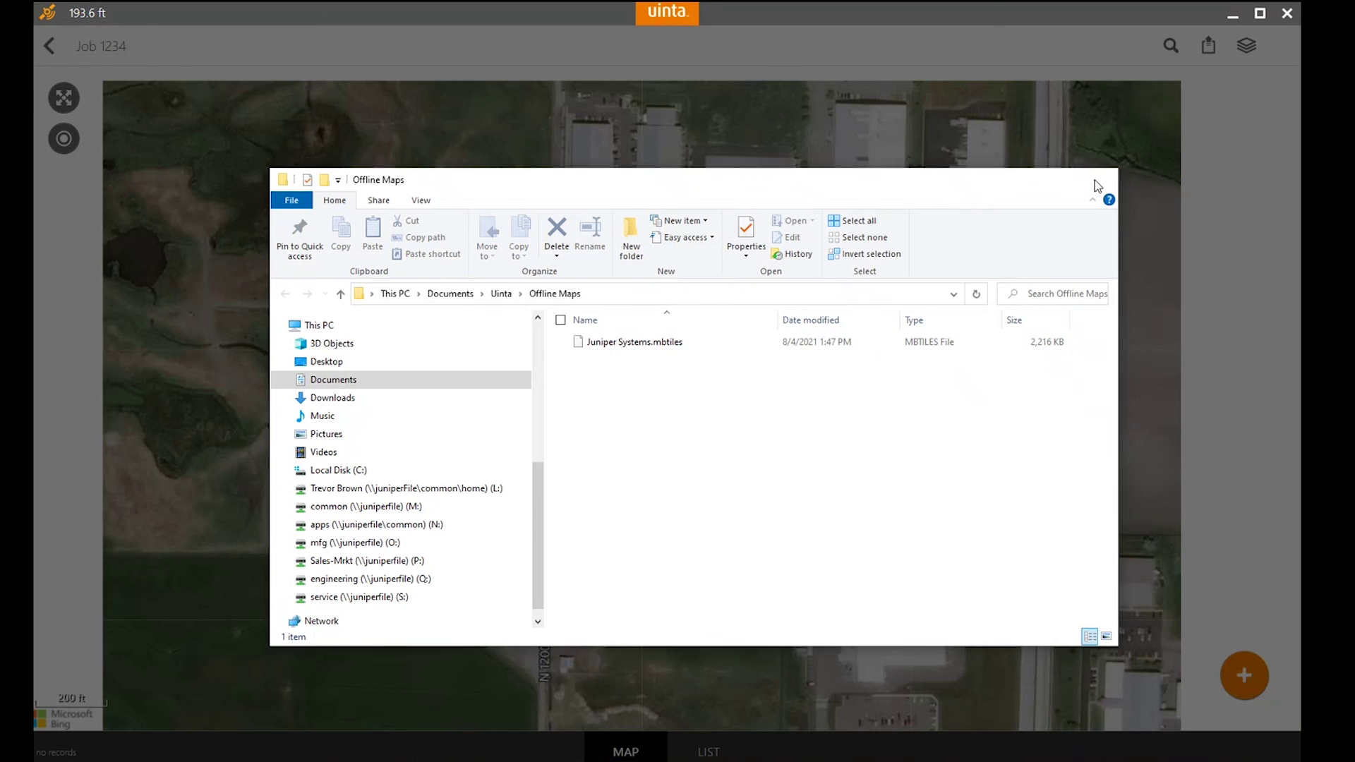